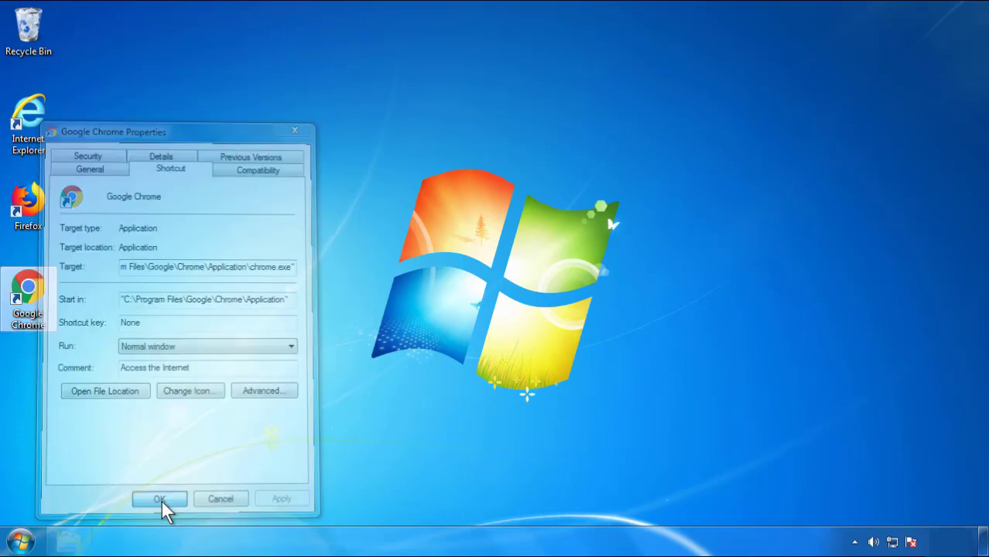
Confirm and close the Google Chrome shortcut properties, leaving the Start menu showing.
left_click(22, 542)
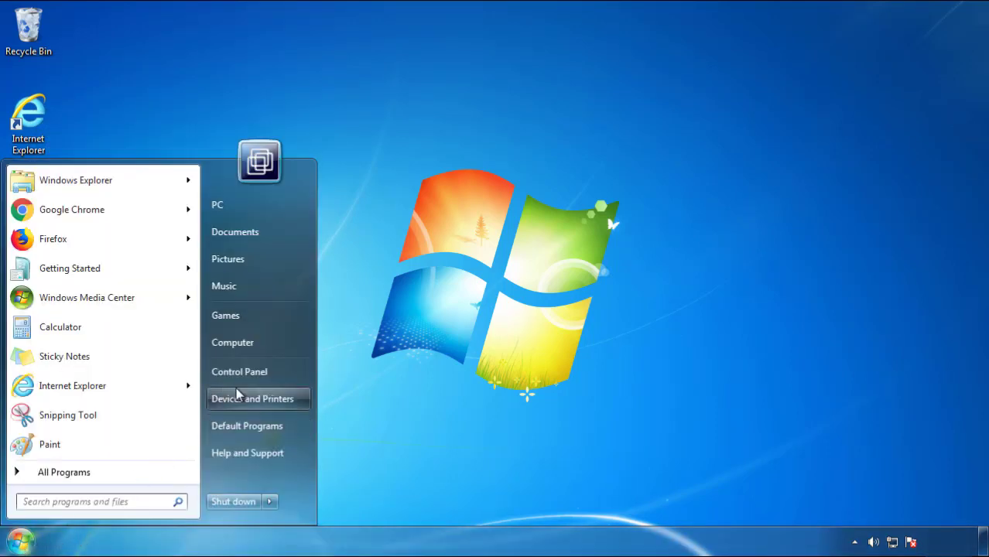
Open Control Panel's installed programs list, sorted by Installed On with newest first.
left_click(248, 371)
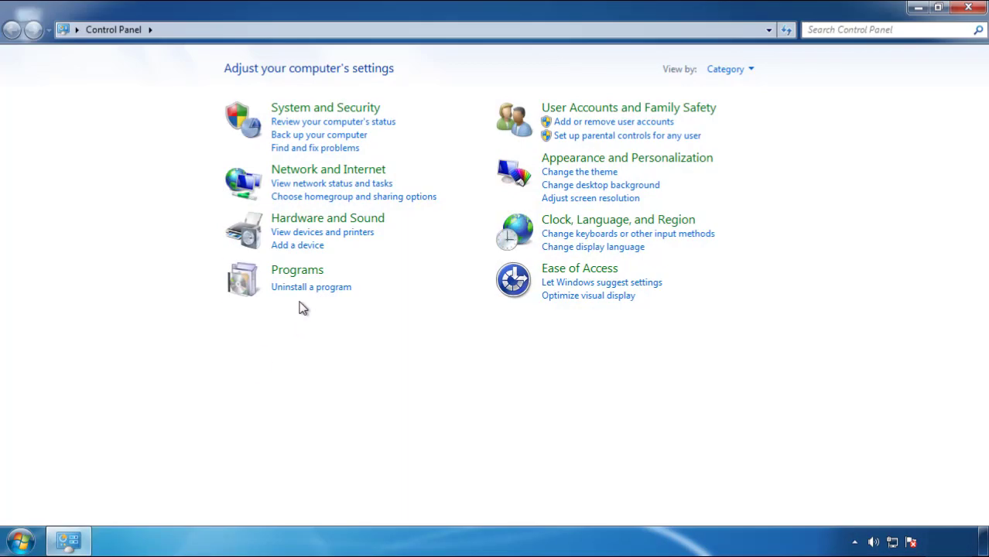
left_click(309, 289)
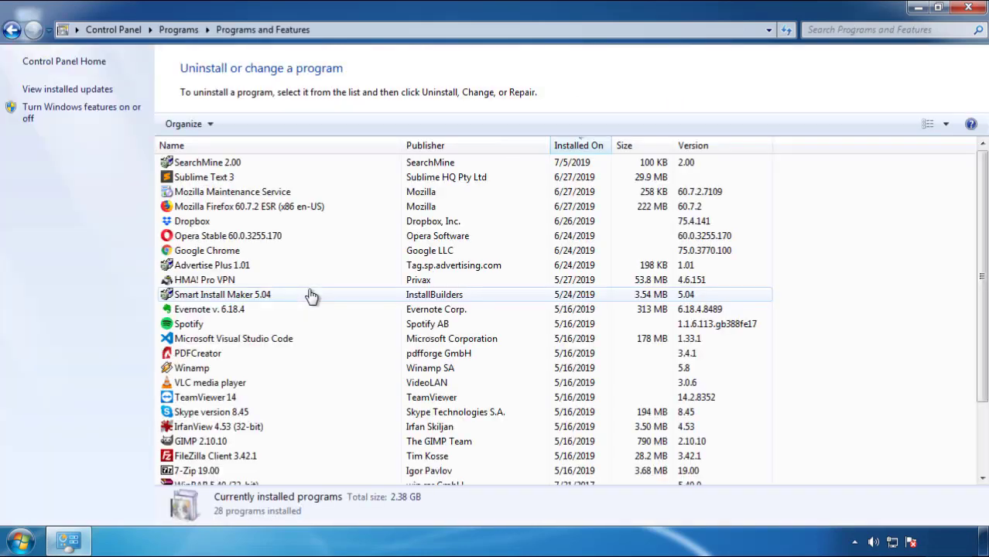
left_click(579, 147)
left_click(576, 152)
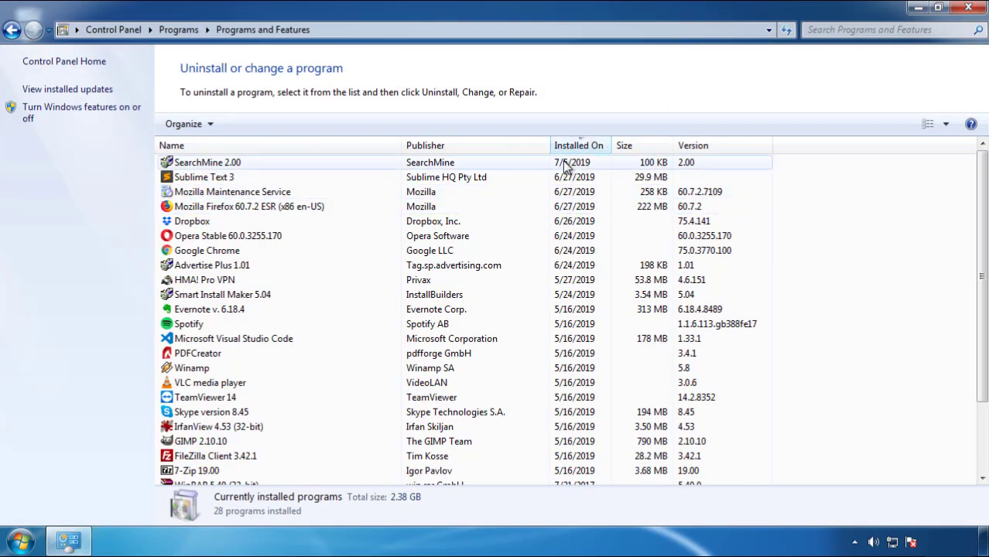
Uninstall SearchMine 2.00, finish the wizard and close the program list.
left_click(207, 164)
left_click(246, 125)
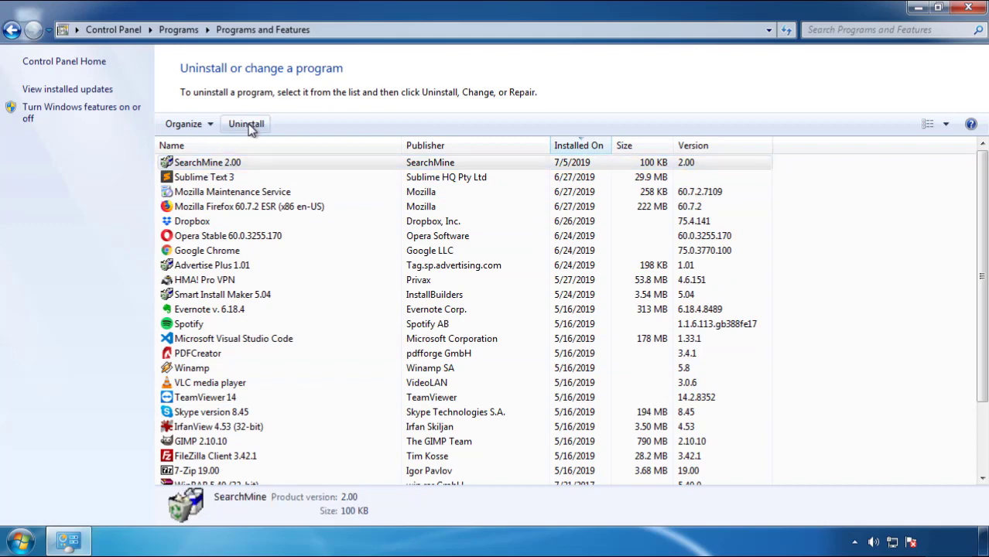
left_click(576, 410)
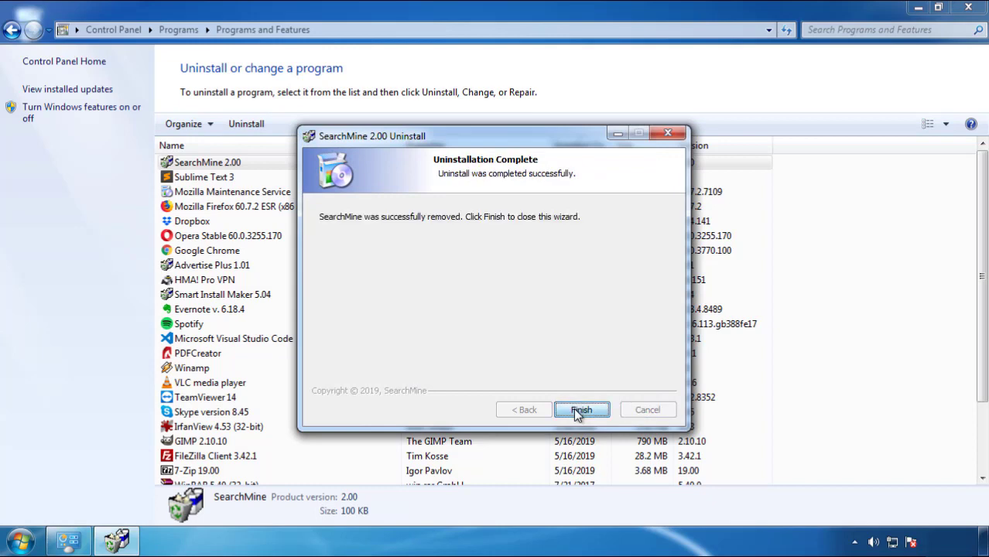
left_click(573, 408)
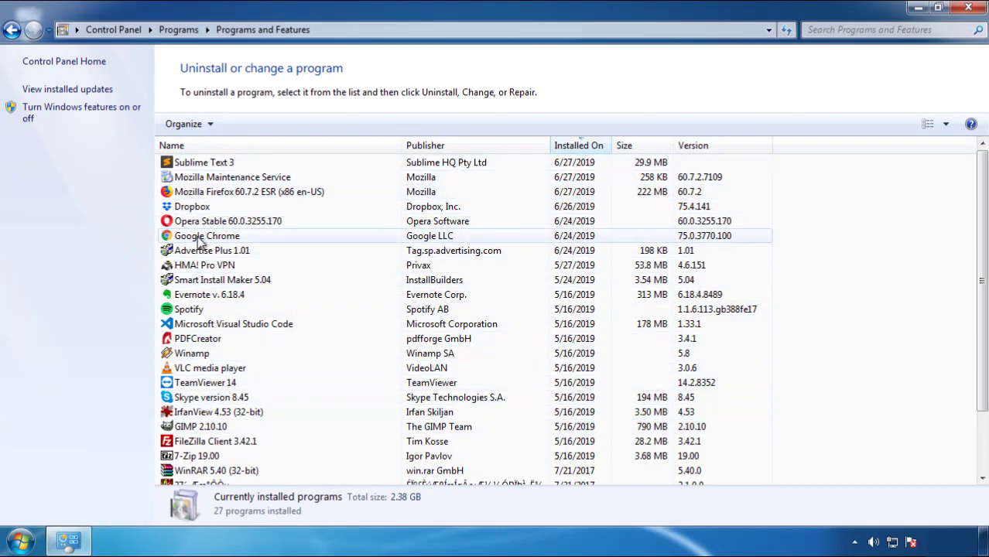
left_click(969, 10)
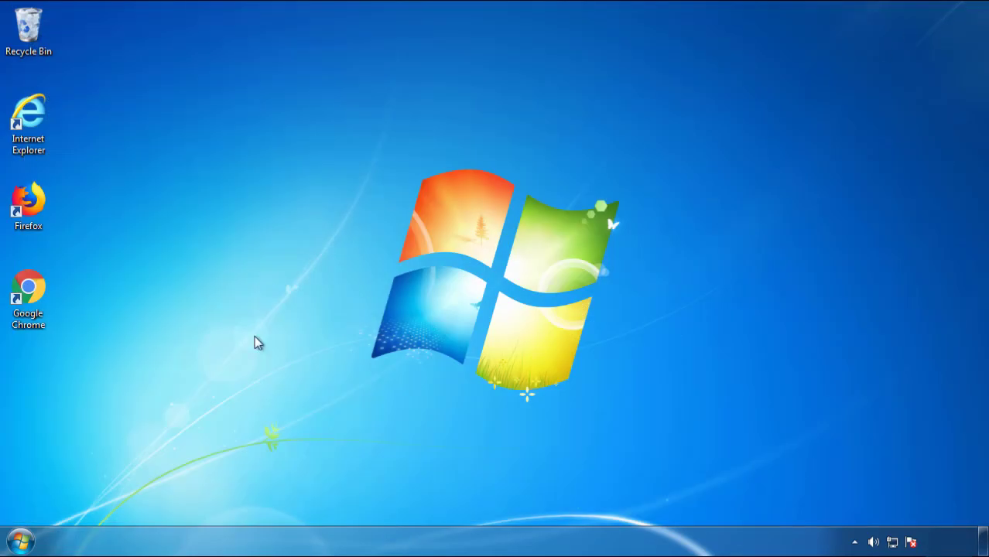
Restart Windows from the Start menu and choose Safe Mode in Advanced Boot Options.
left_click(18, 543)
mouse_move(268, 503)
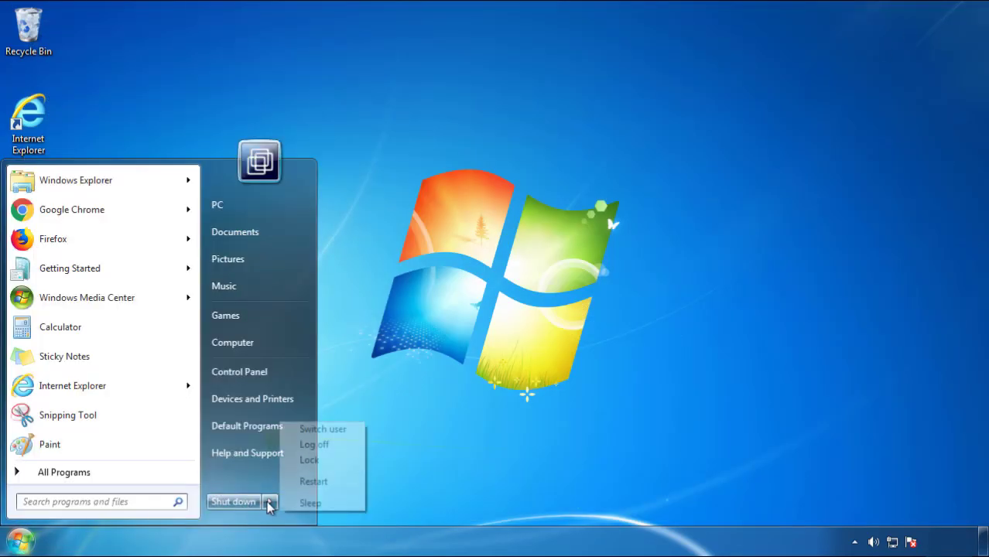
left_click(517, 423)
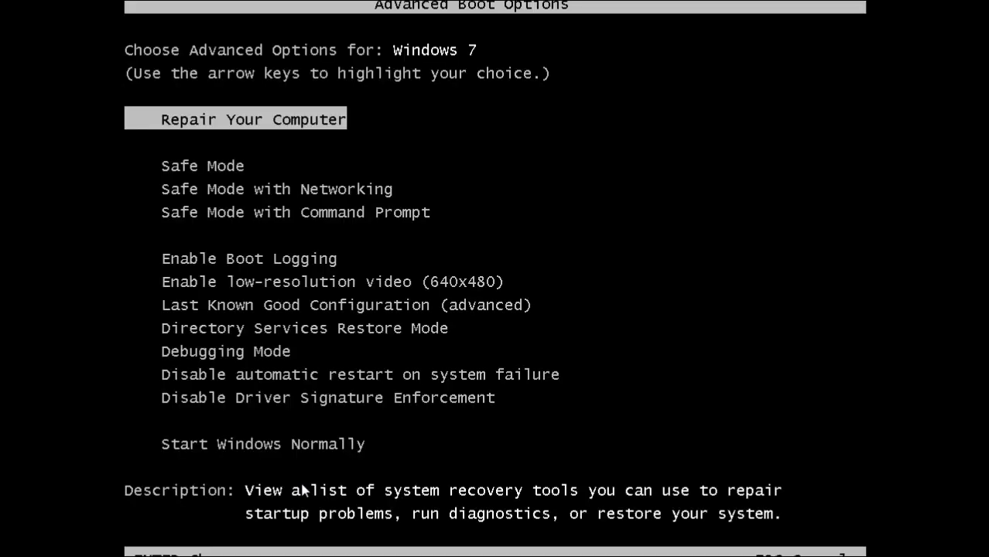
key("Down")
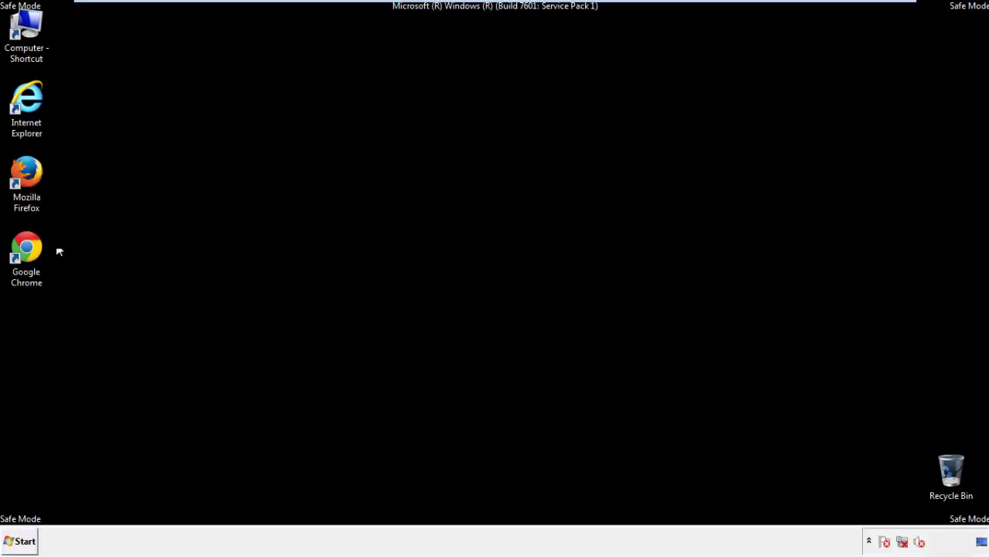
Launch Firefox, decline the default-browser prompt, and keep the menu bar visible.
double_click(35, 181)
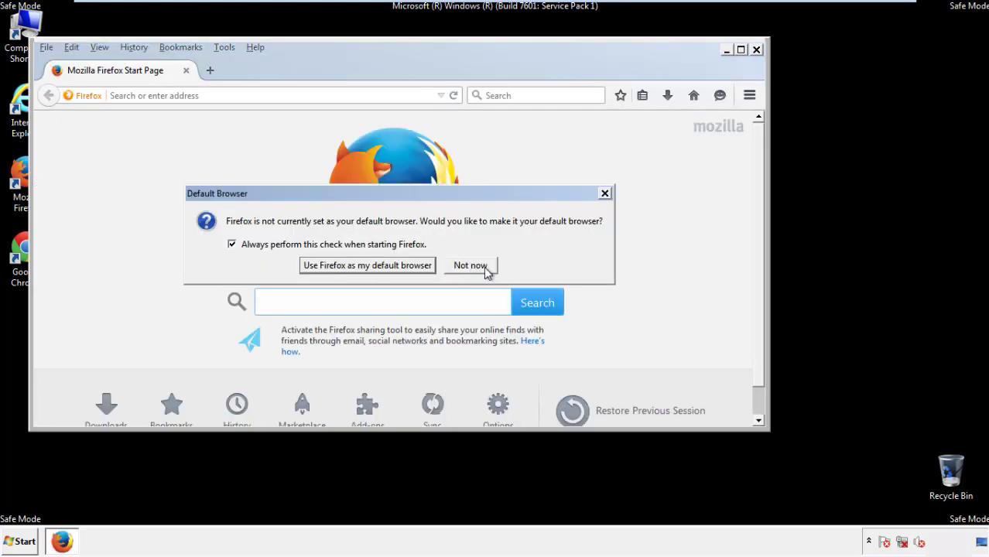
left_click(483, 265)
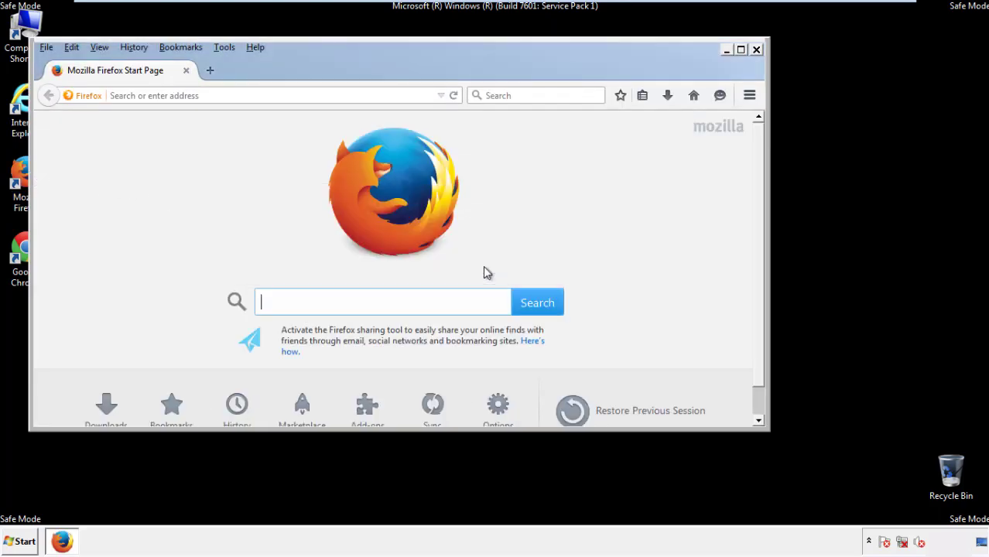
right_click(304, 68)
left_click(331, 116)
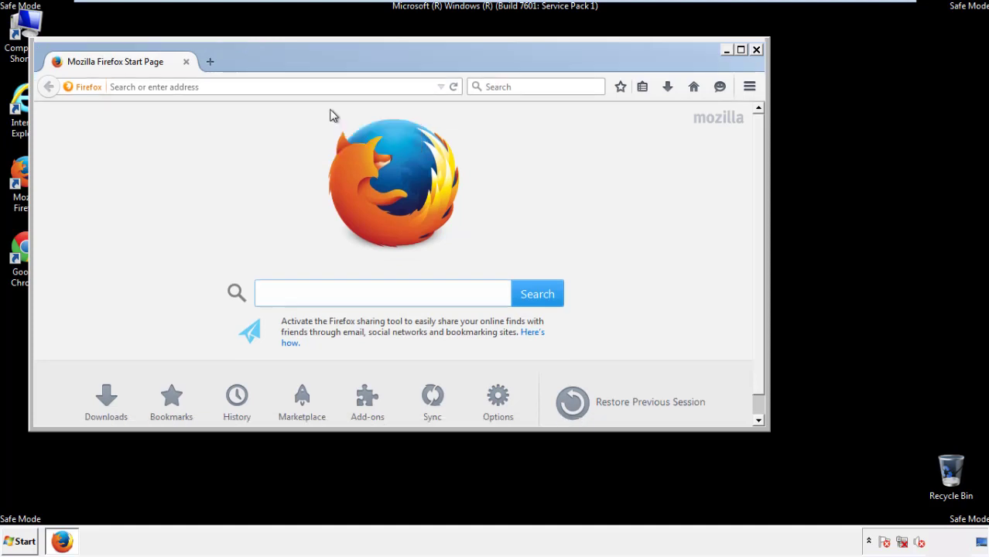
right_click(310, 63)
left_click(322, 120)
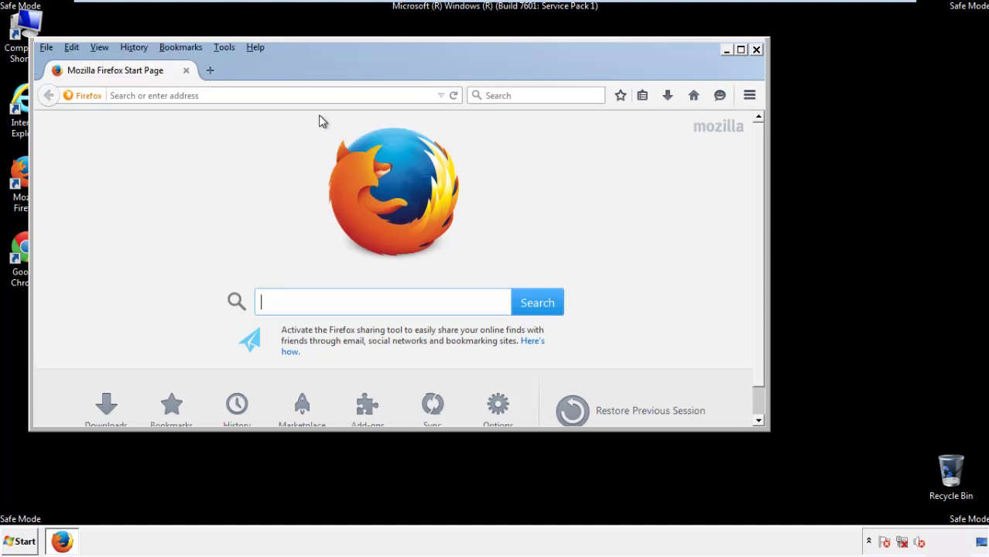
Clear Recent History with time range Everything and all data types checked.
left_click(134, 48)
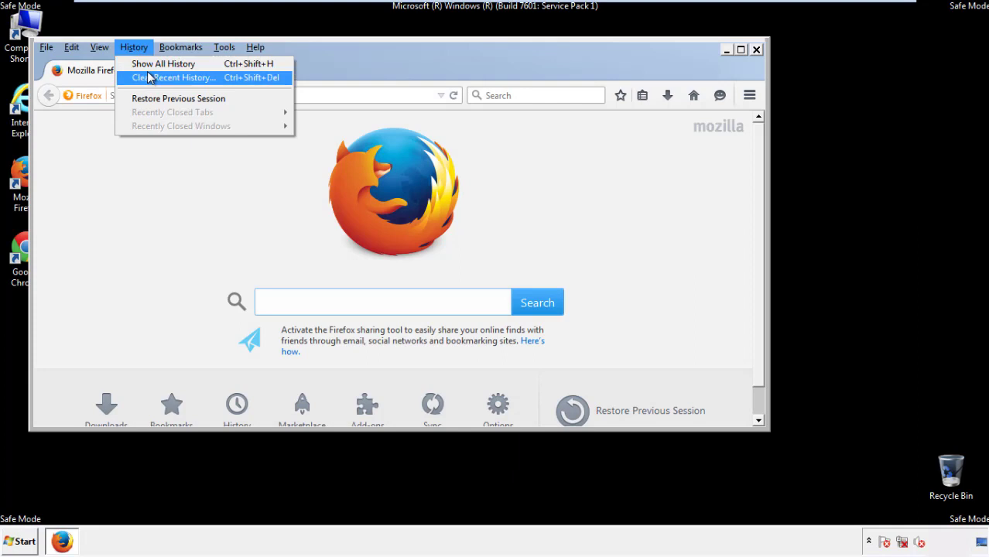
left_click(149, 78)
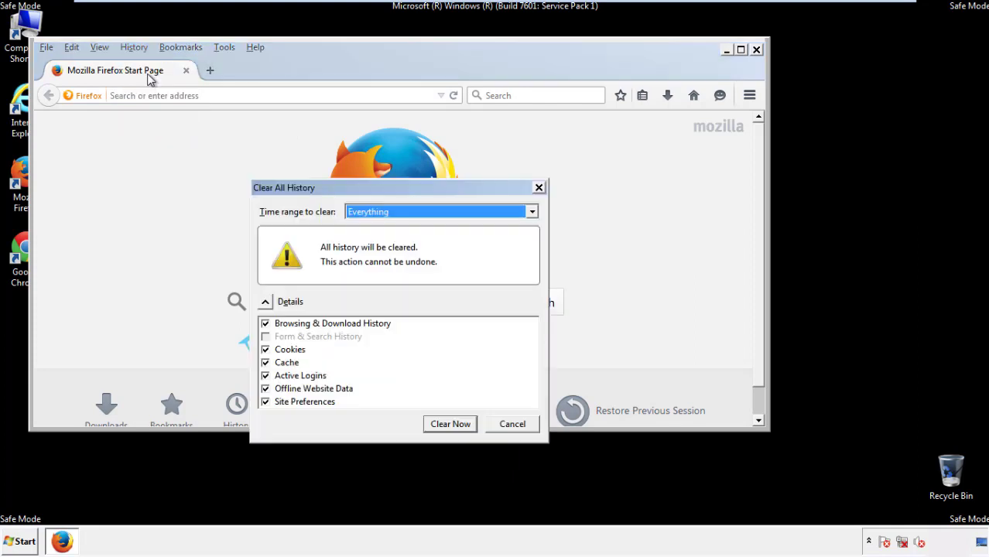
left_click(364, 212)
left_click(371, 290)
left_click(264, 388)
left_click(265, 388)
left_click(265, 402)
left_click(266, 402)
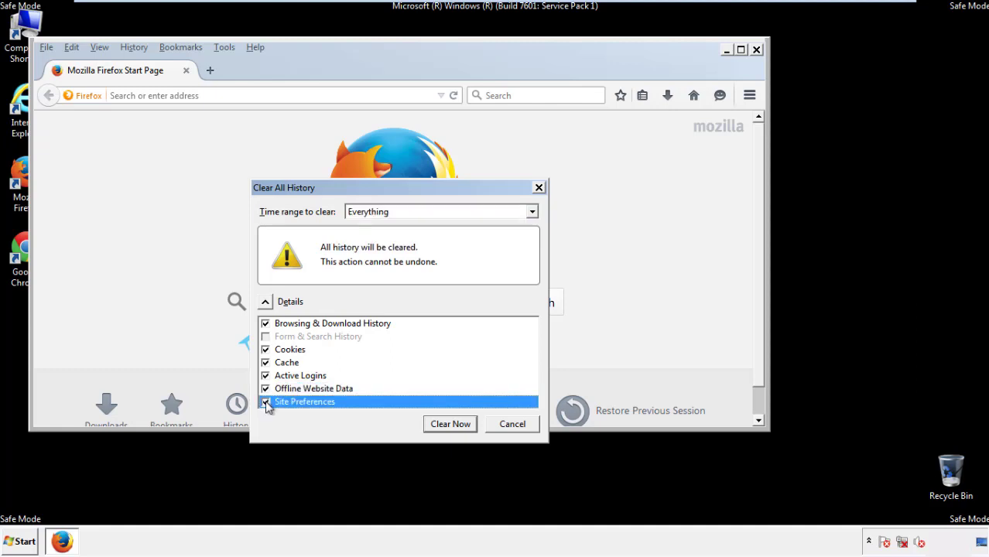
left_click(449, 425)
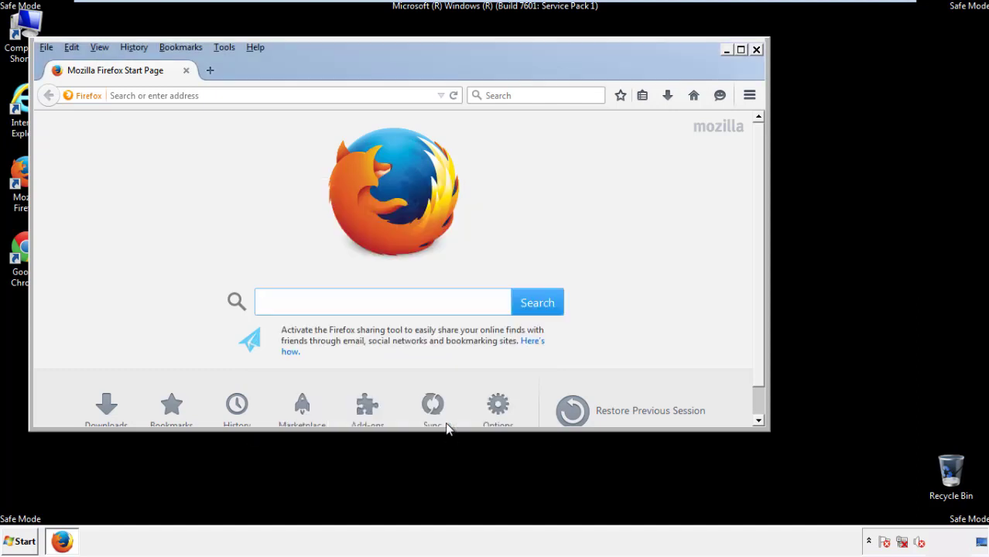
Refresh Firefox from the Help > Troubleshooting Information page and confirm.
left_click(255, 46)
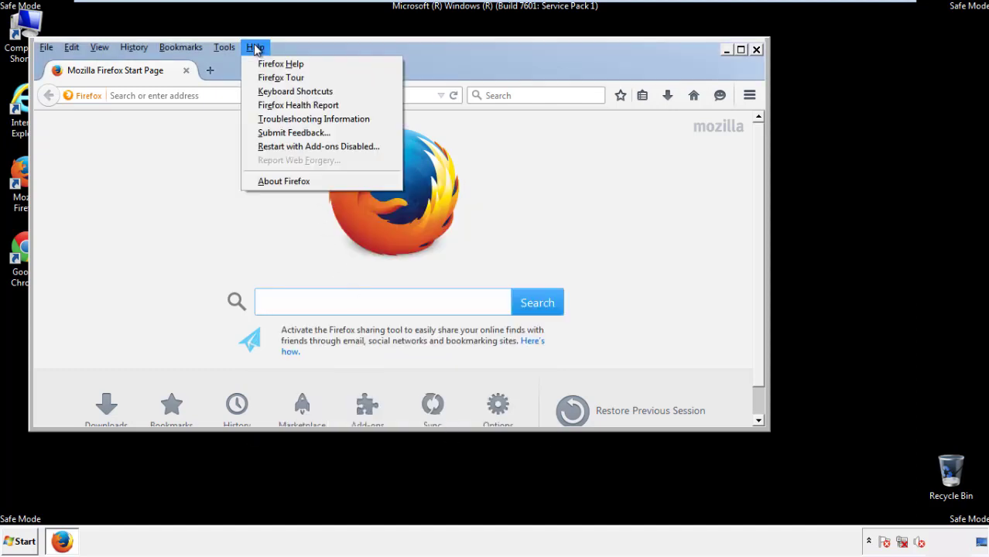
left_click(286, 119)
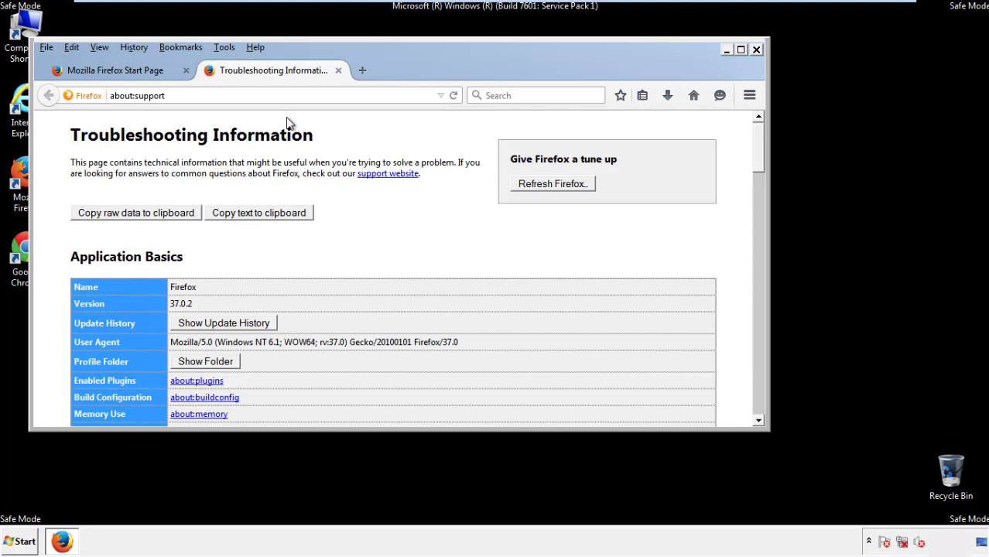
left_click(573, 186)
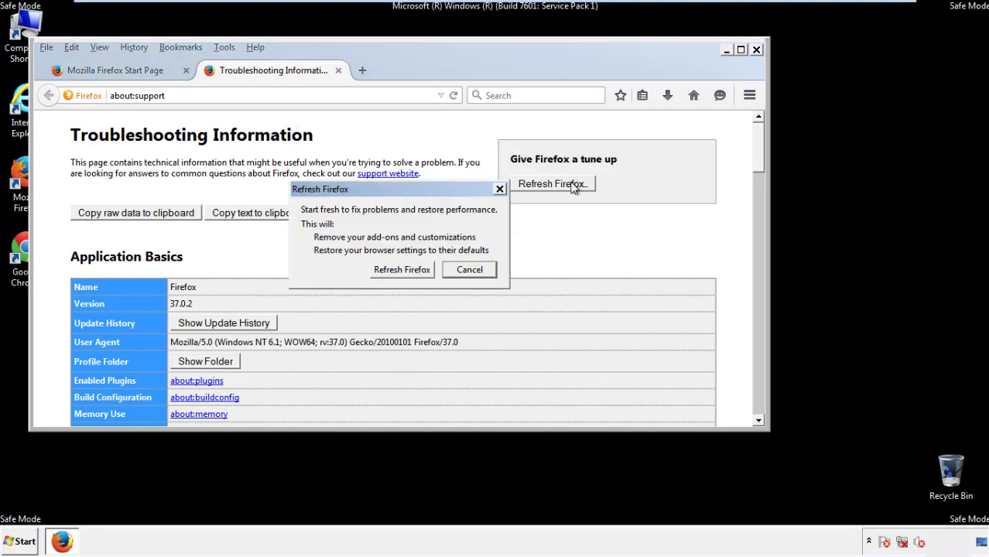
left_click(401, 269)
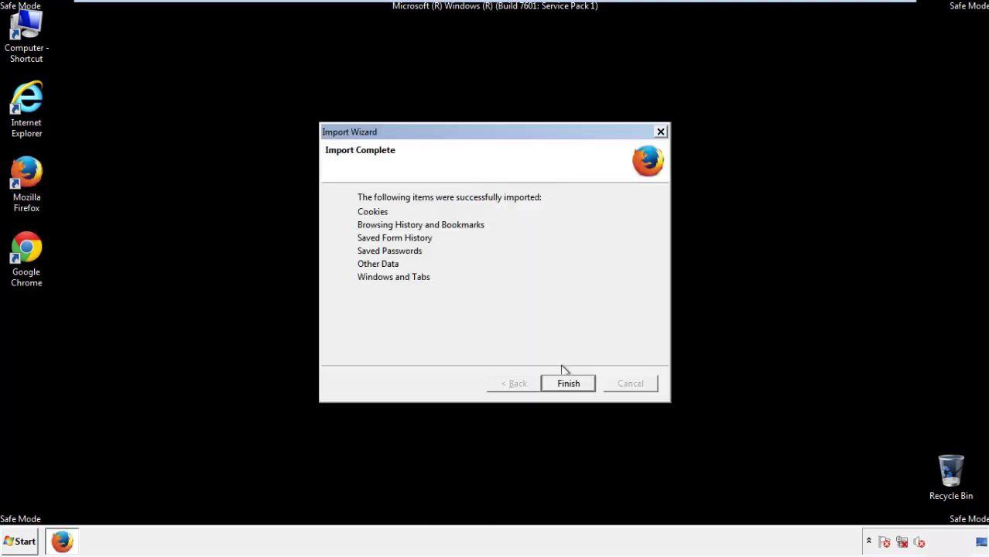
Finish the Import Wizard, decline the default-browser prompt and close Firefox.
left_click(568, 384)
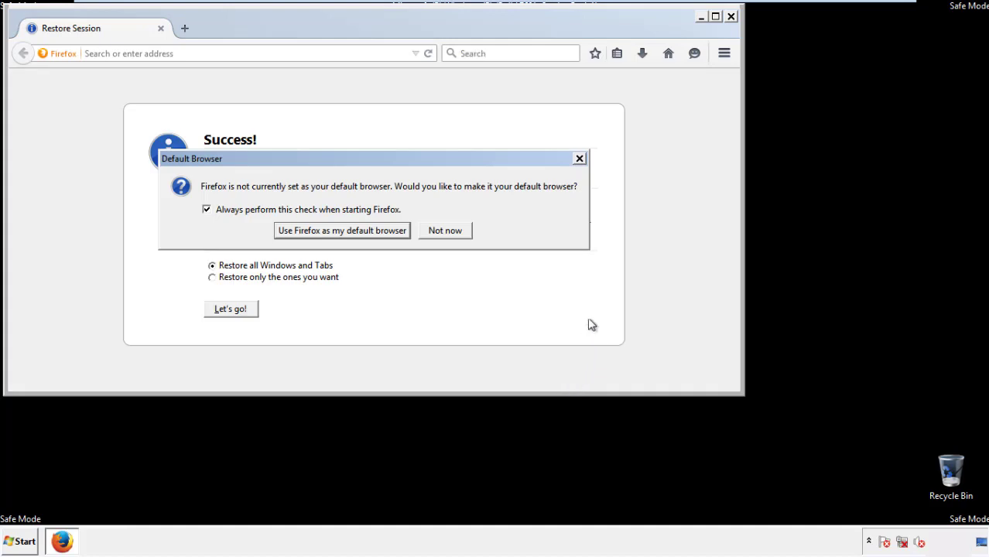
left_click(445, 230)
left_click(730, 16)
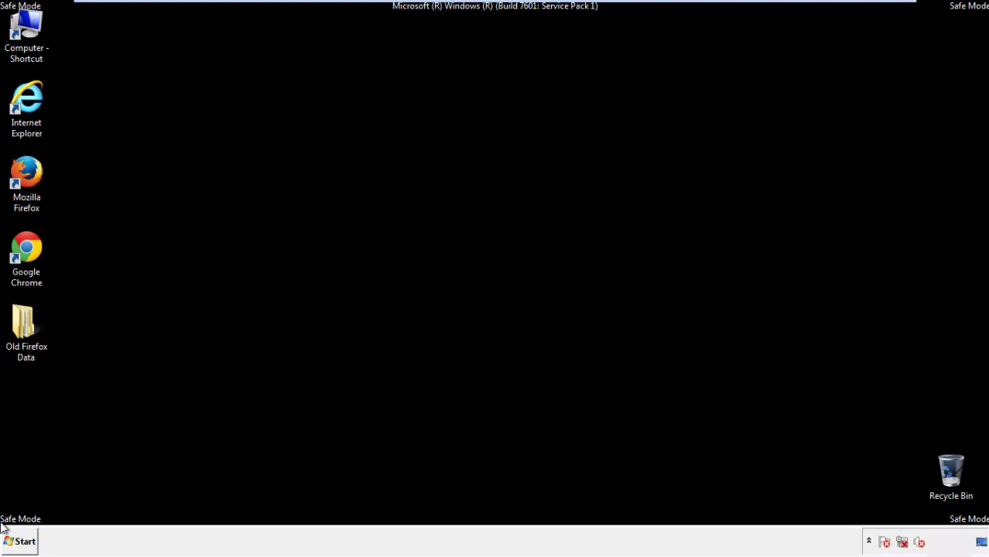
left_click(23, 246)
Launch Chrome, dismiss the default-browser prompt, and reach Settings > History > Clear browsing data.
double_click(23, 246)
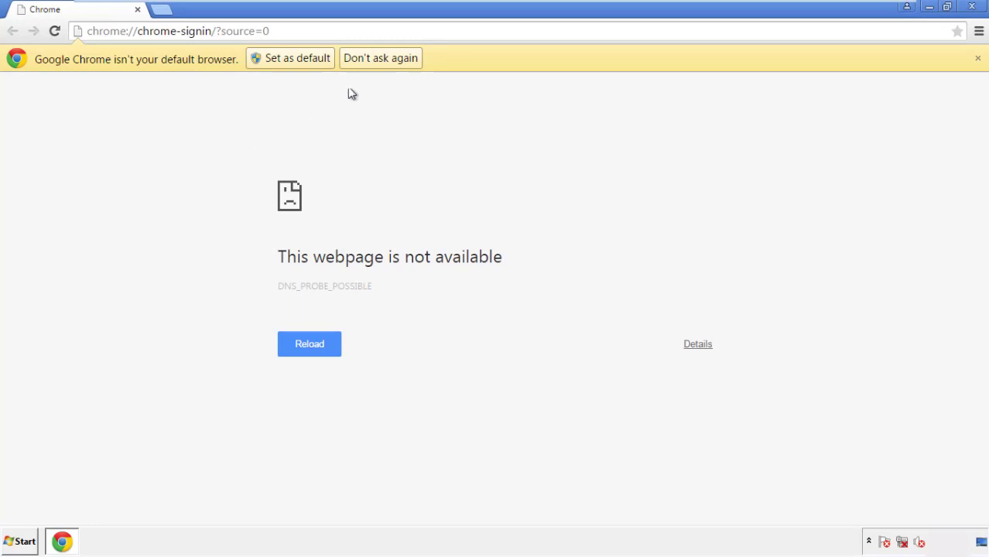
left_click(398, 60)
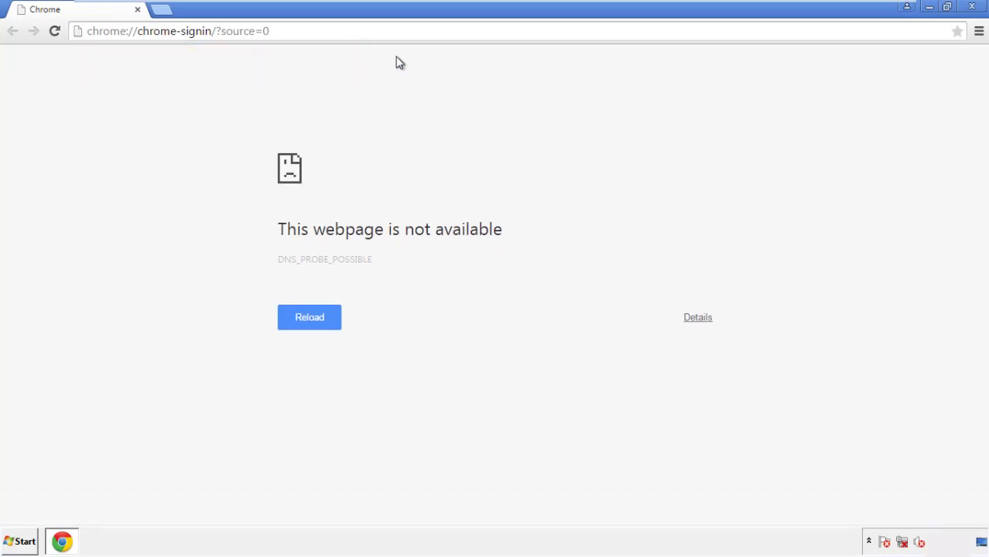
left_click(979, 32)
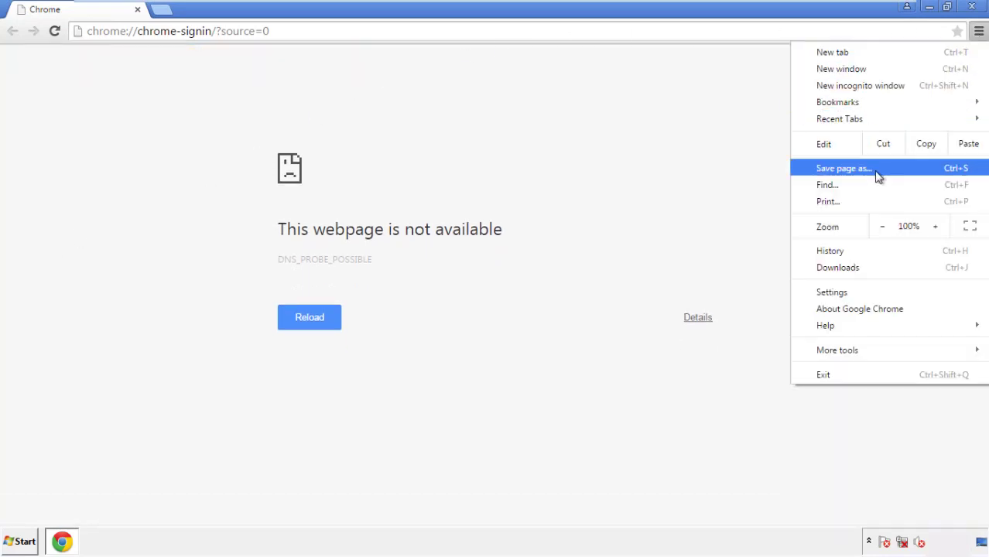
left_click(835, 291)
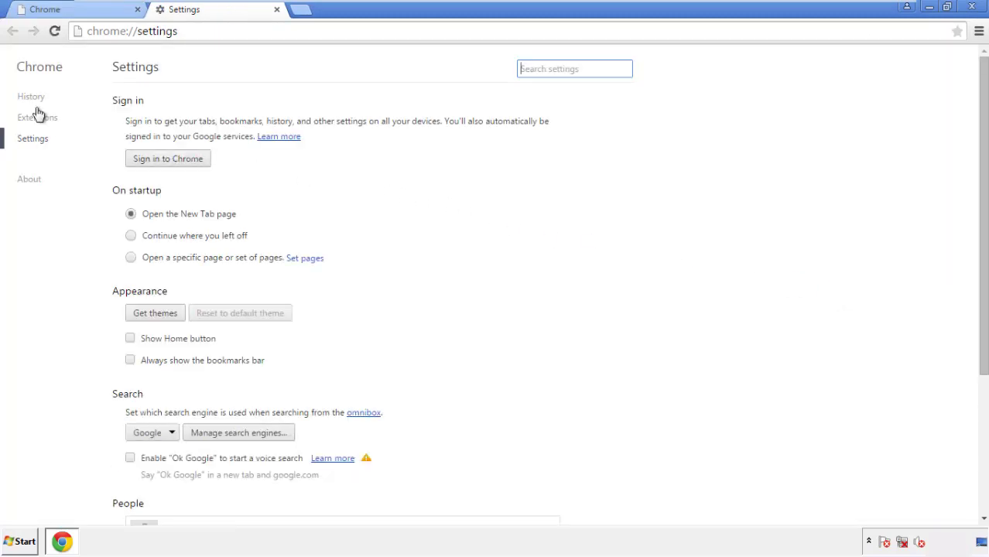
left_click(31, 97)
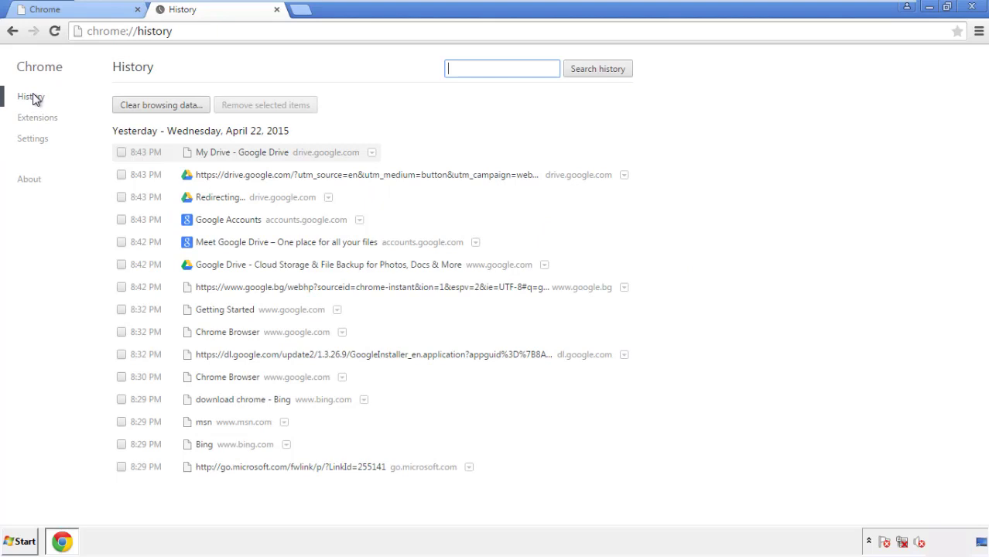
left_click(147, 107)
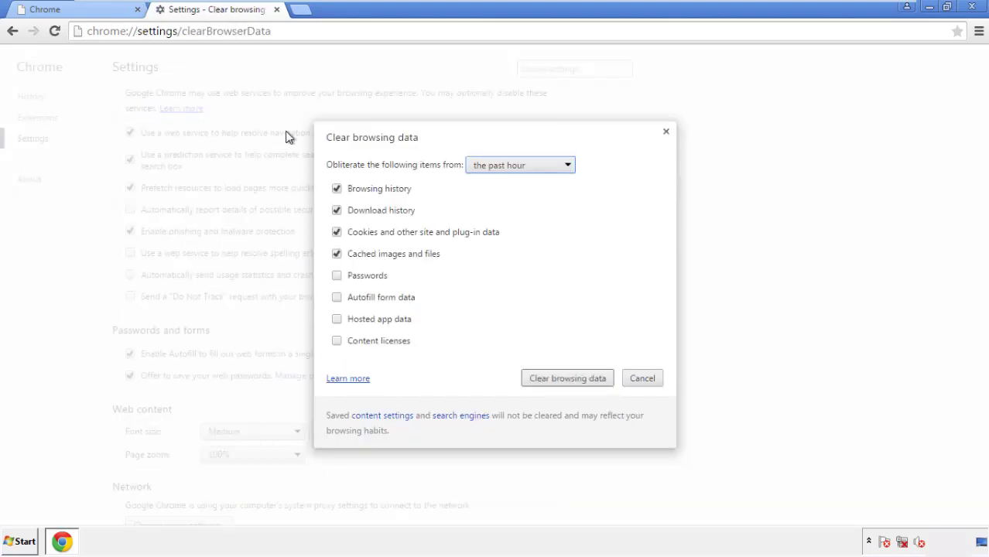
Clear Chrome browsing data from the beginning of time, including Autofill form data.
left_click(498, 167)
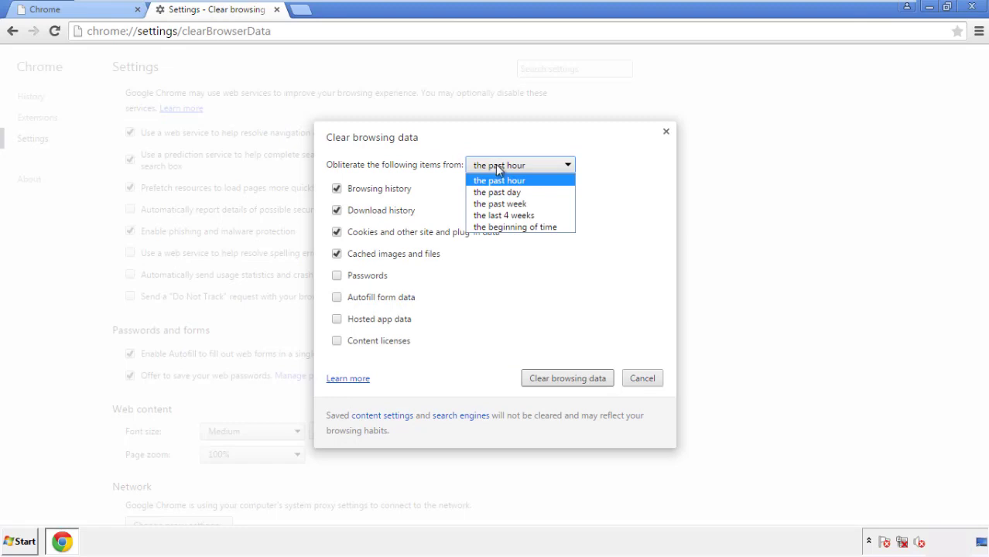
left_click(495, 227)
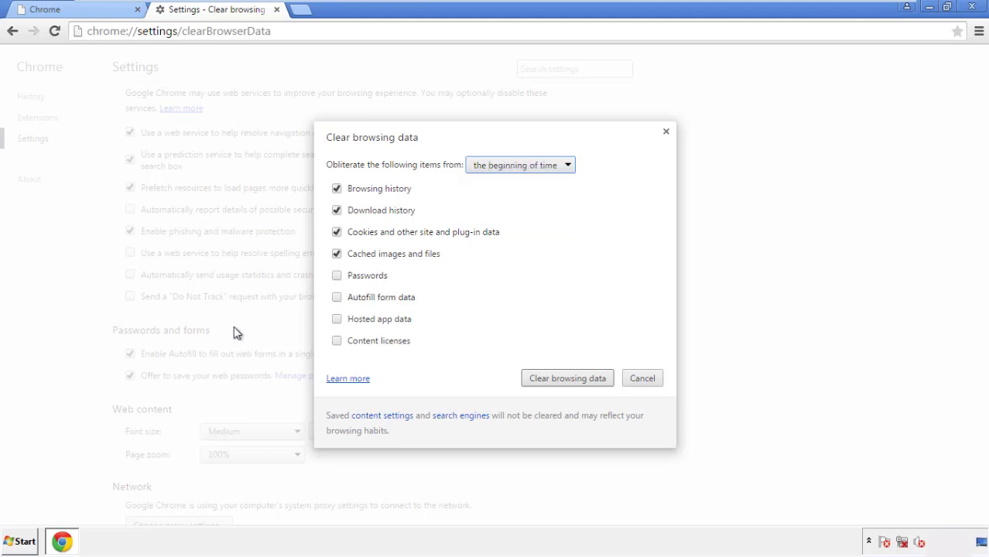
left_click(338, 298)
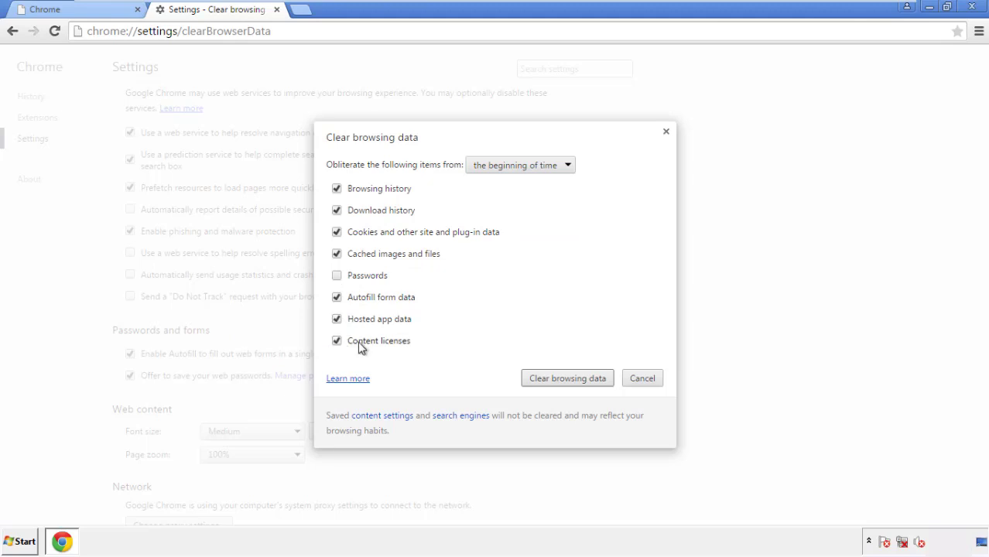
left_click(555, 381)
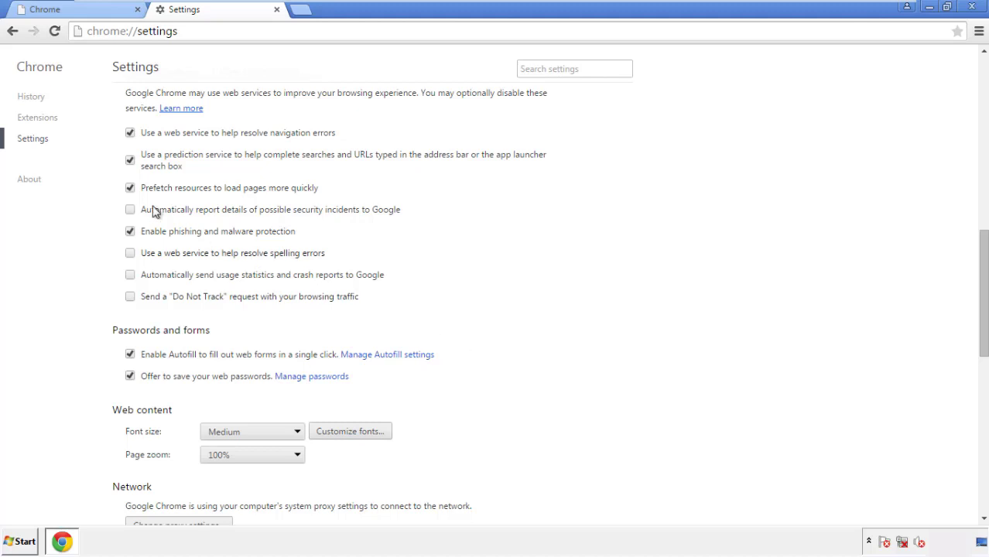
Reset Chrome settings to their defaults at the bottom of Settings, then close Chrome.
left_click_drag(983, 246, 979, 415)
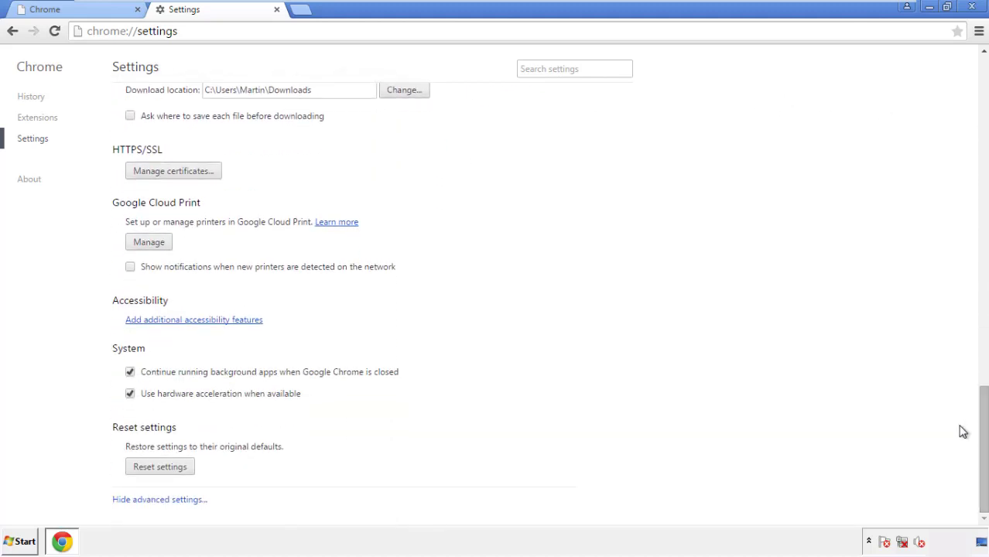
left_click(186, 474)
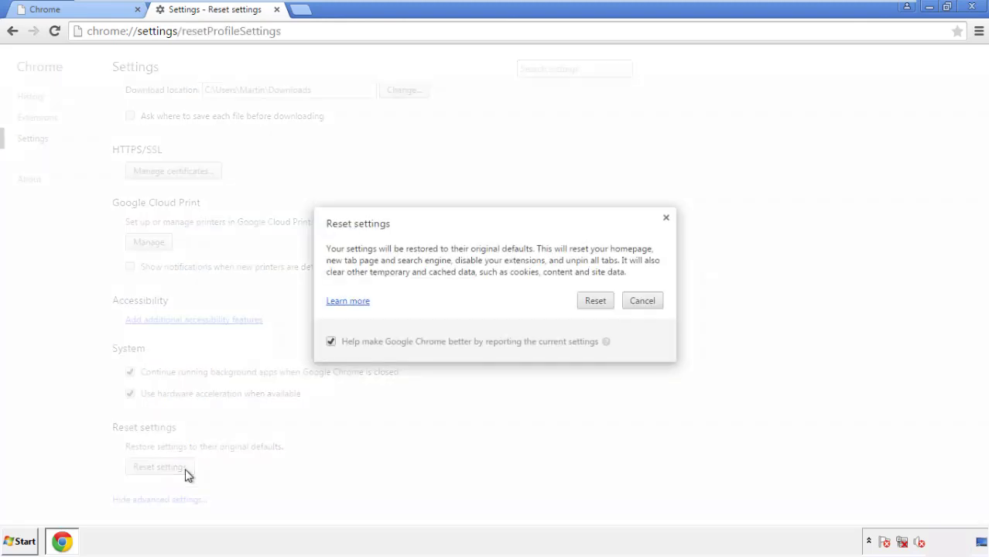
left_click(596, 301)
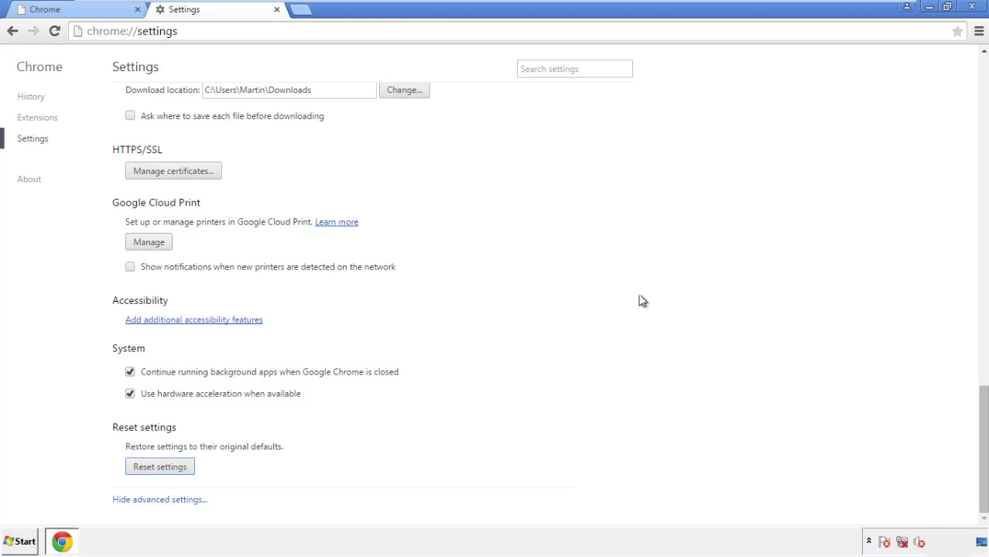
left_click(971, 6)
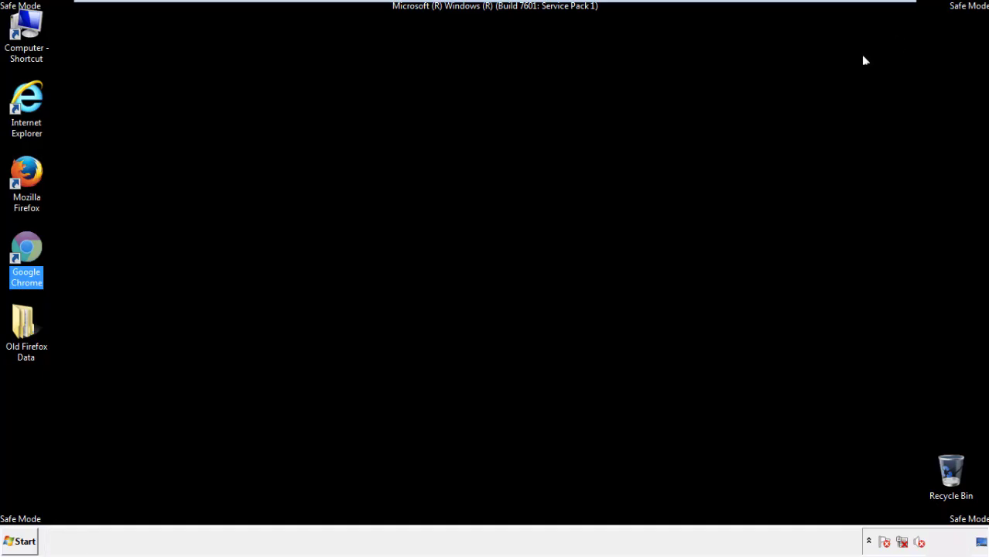
Launch Firefox, remove the Search Mine extension in Add-ons, and close Firefox.
left_click(533, 249)
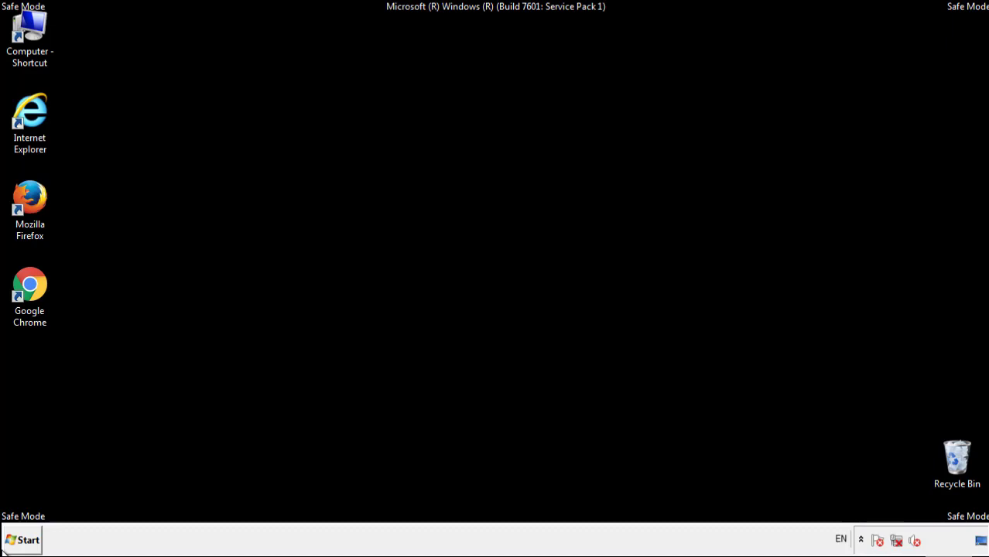
double_click(38, 193)
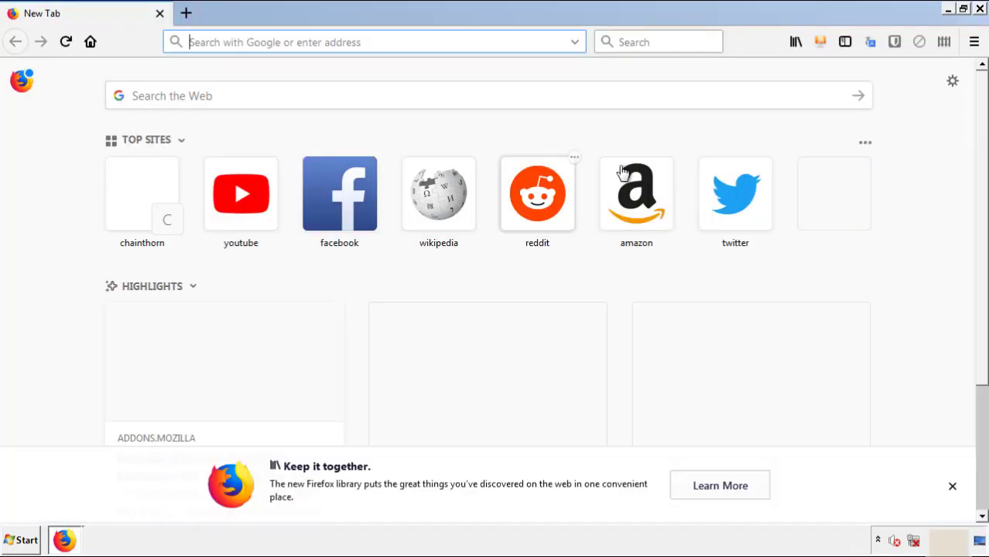
left_click(974, 43)
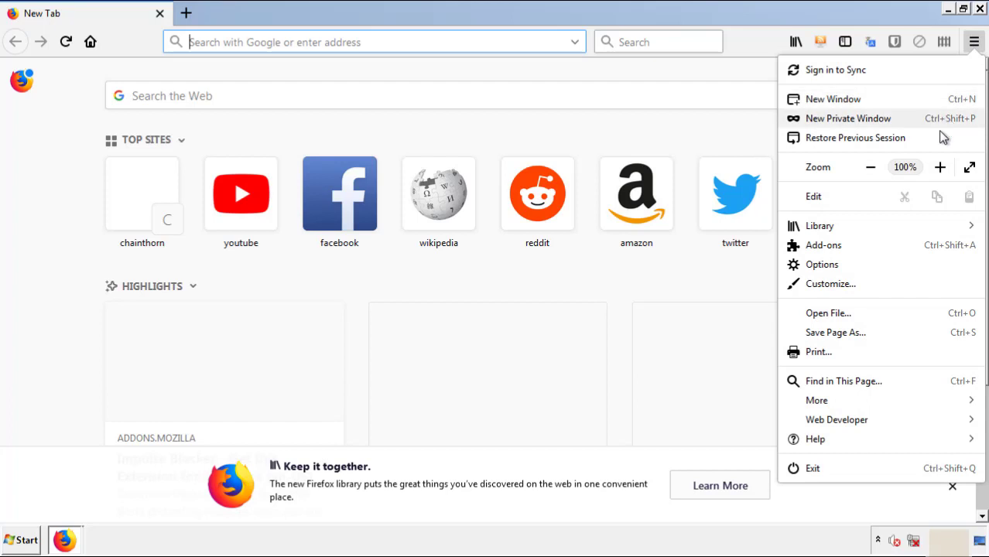
left_click(914, 248)
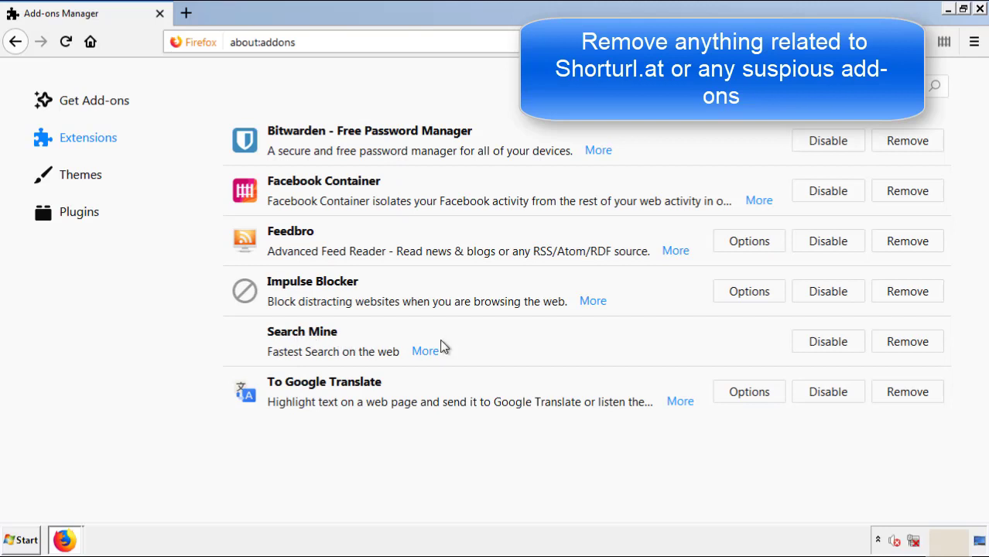
left_click(902, 349)
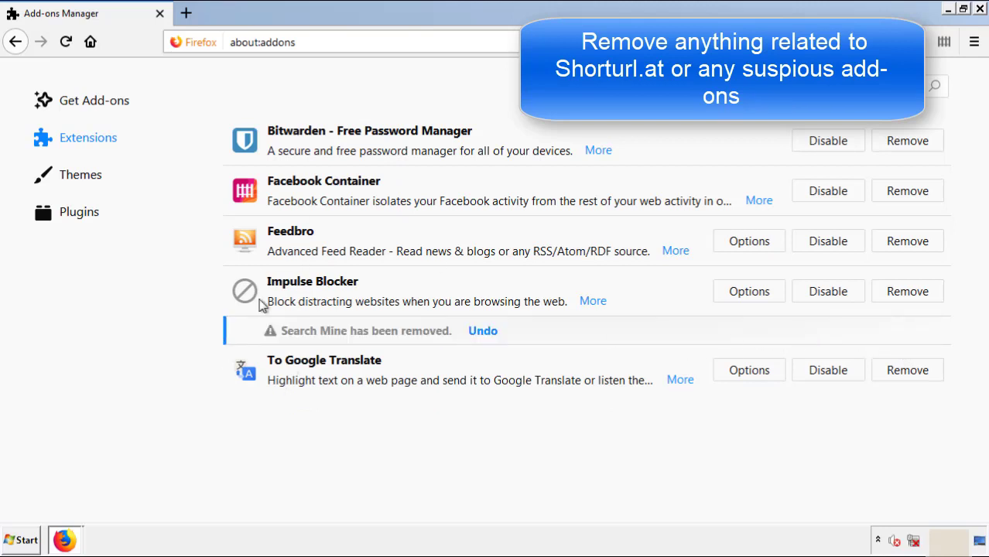
left_click(979, 10)
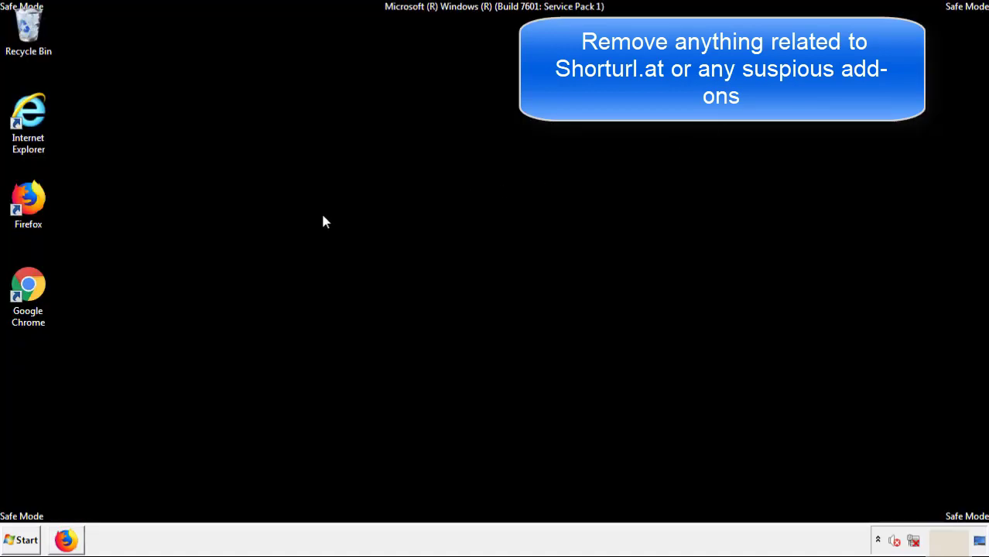
Launch Chrome and remove Search Mine from More tools > Extensions, confirming the removal.
double_click(28, 300)
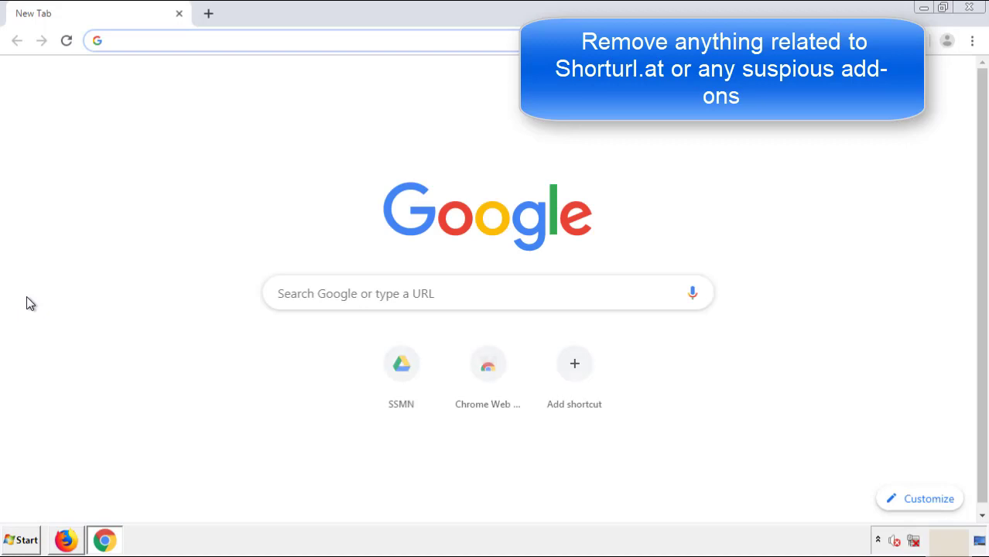
left_click(971, 40)
mouse_move(887, 272)
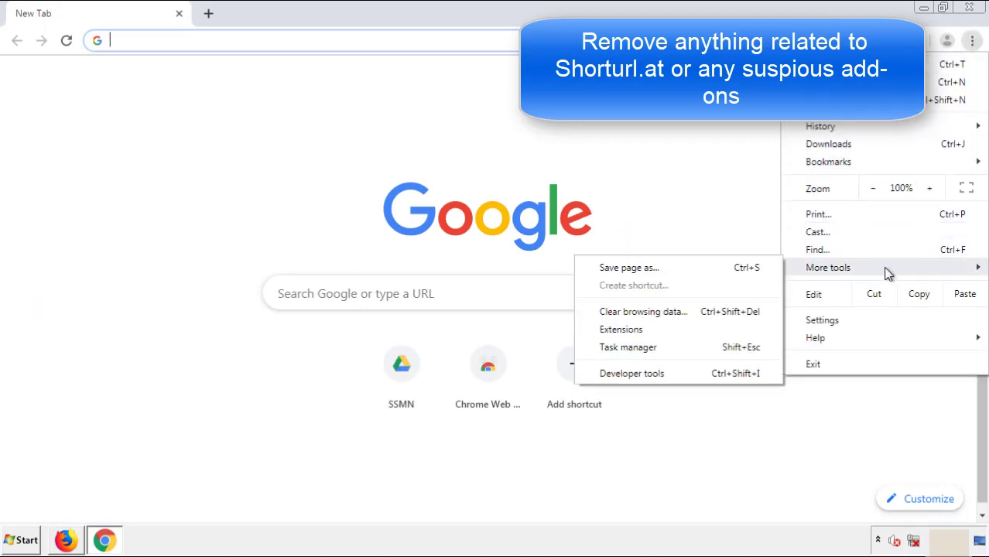
left_click(629, 329)
scroll(278, 259, "down", 10)
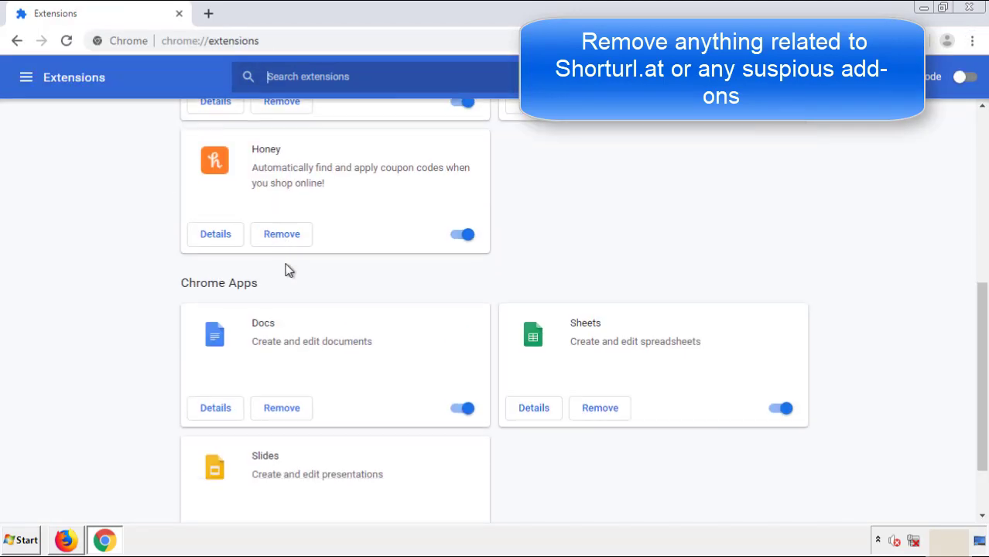
scroll(373, 278, "up", 10)
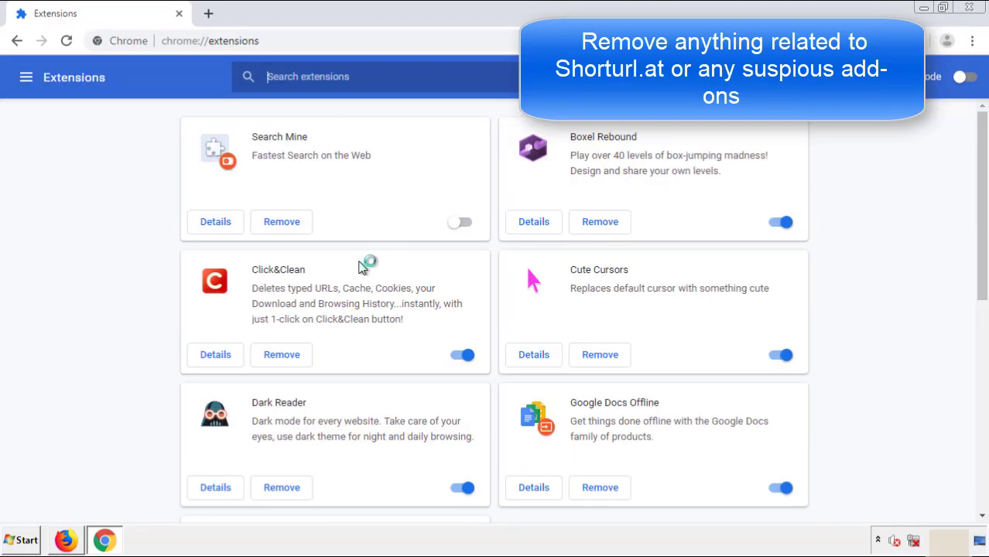
left_click(276, 224)
left_click(559, 128)
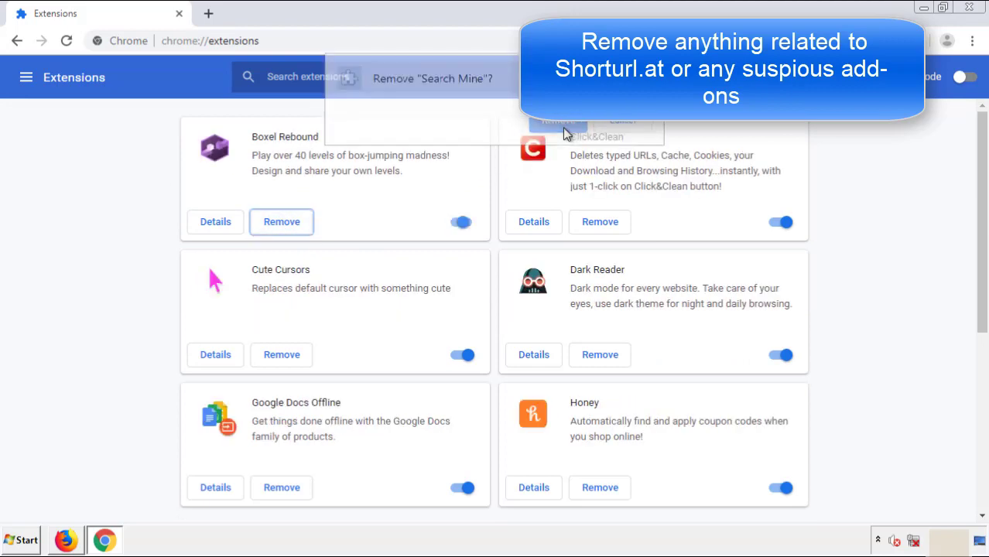
Close Chrome, then choose Restart from the Start menu's Shut down options.
left_click(977, 12)
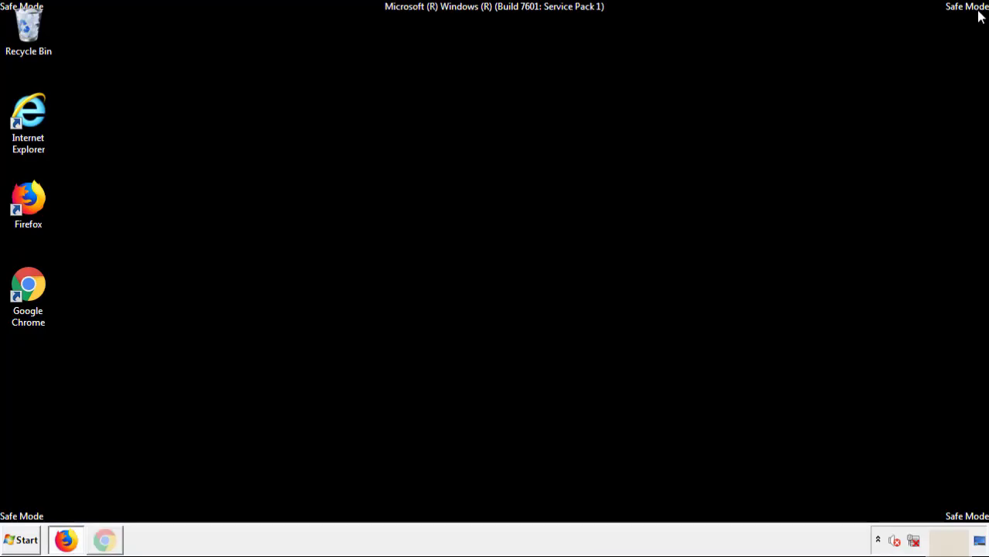
left_click(23, 541)
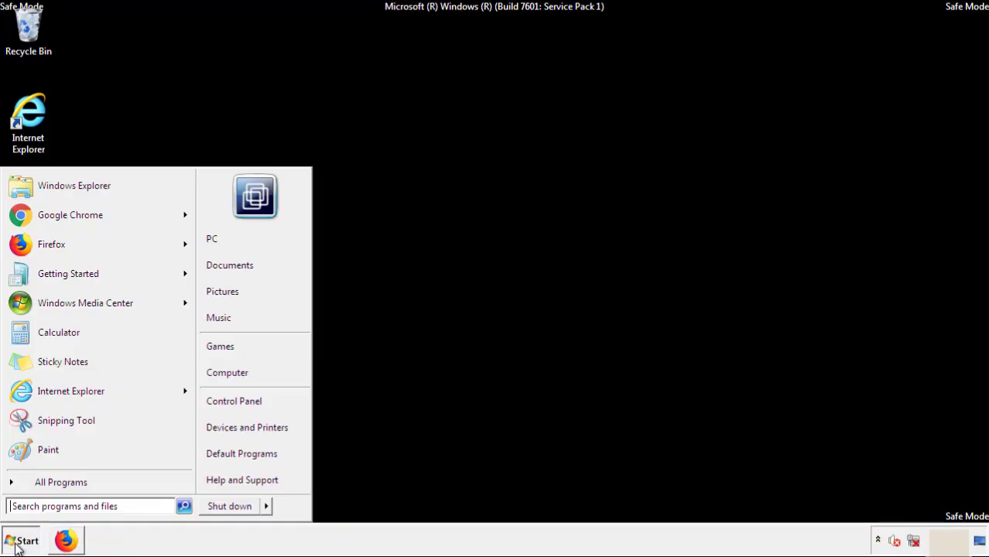
left_click(267, 507)
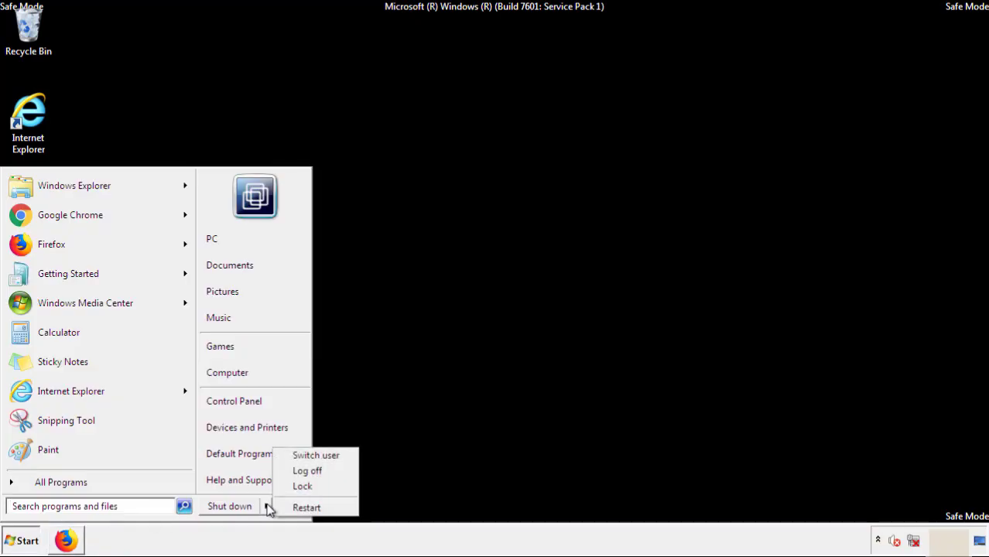
left_click(307, 507)
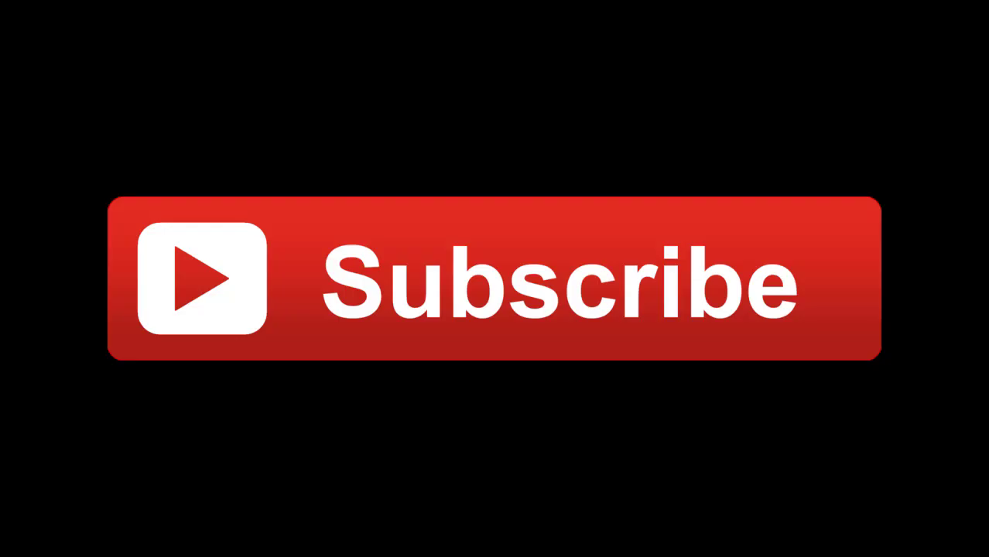